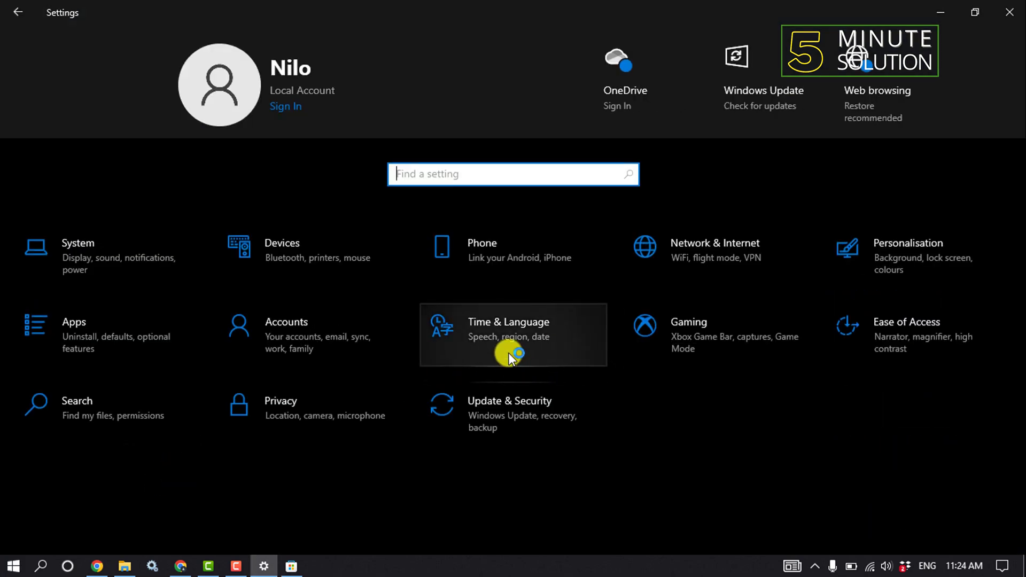
Under Time & Language > Region, set Country or region from Bangladesh to United States
click(565, 335)
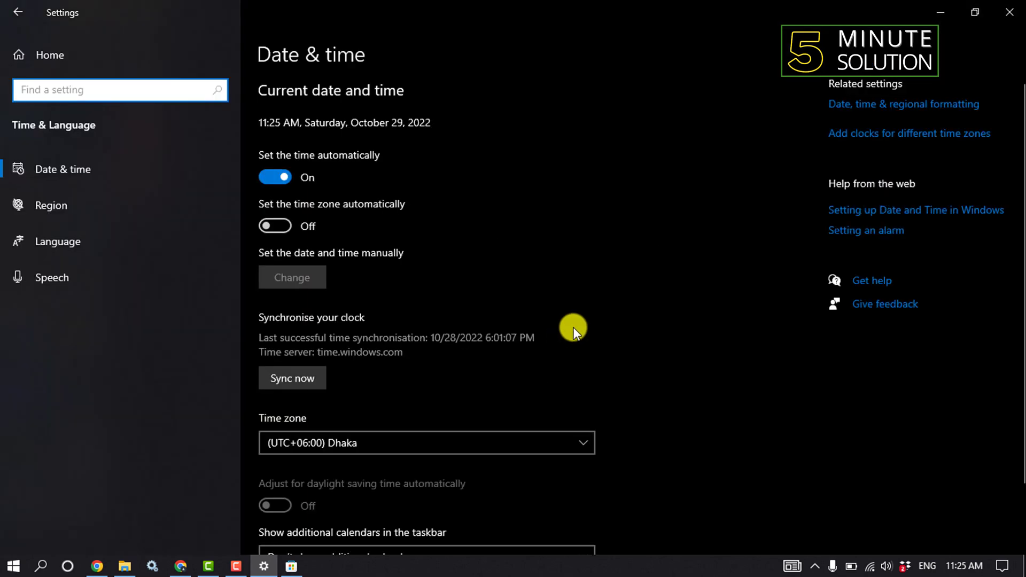
click(120, 209)
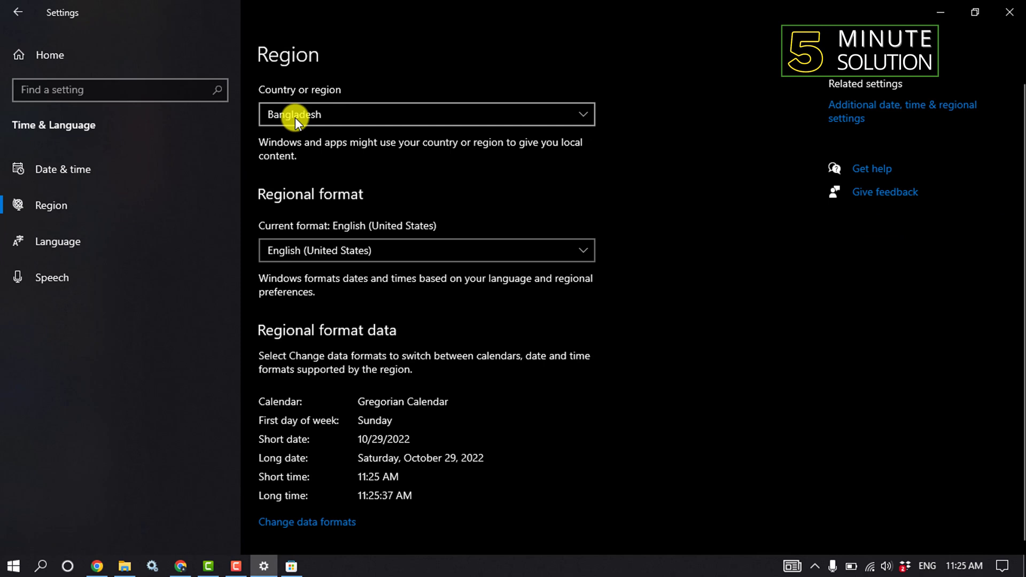
click(362, 114)
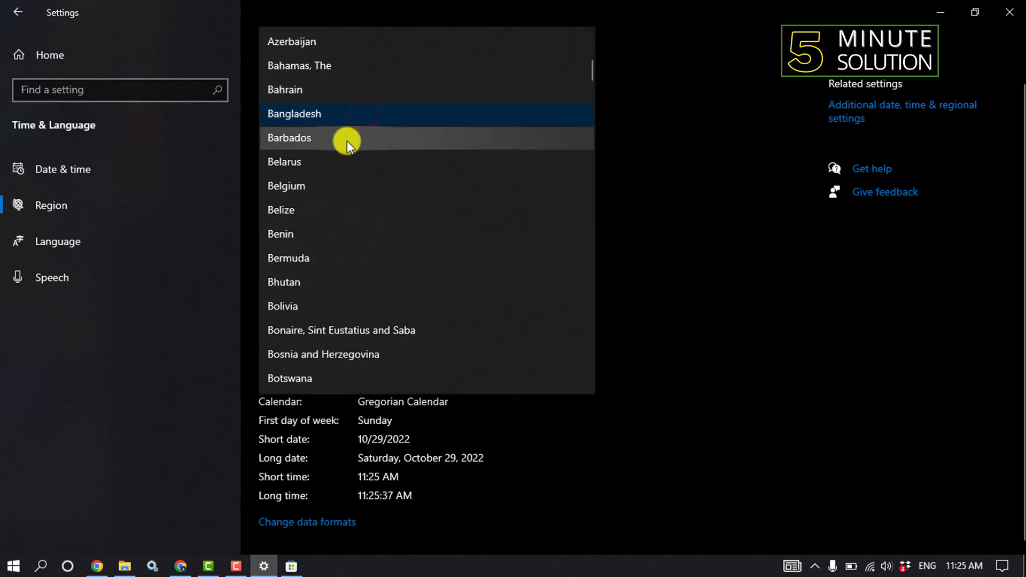
scroll(346, 176, down, 2)
scroll(344, 225, down, 3)
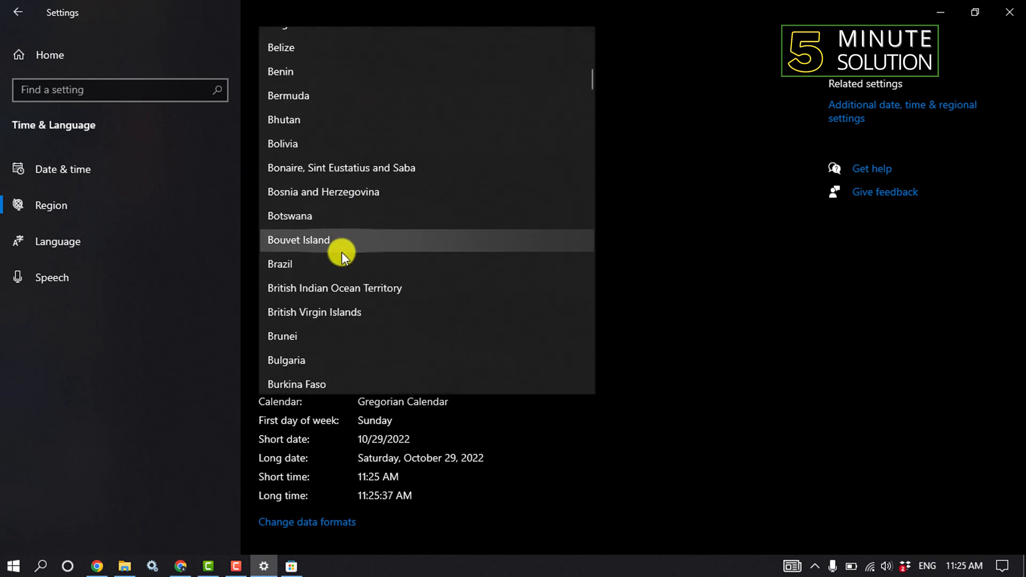
key(Escape)
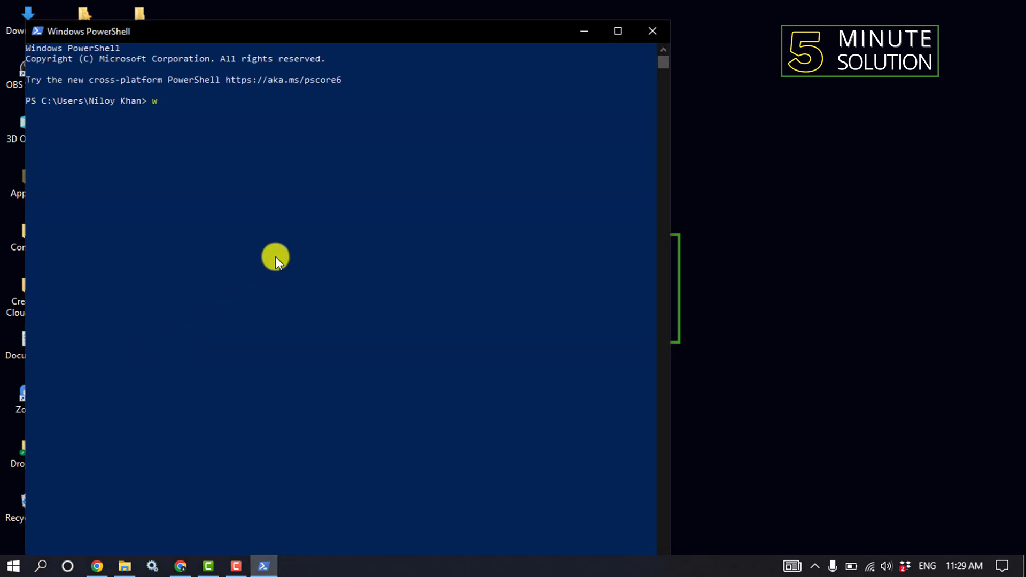
Run wsreset.exe in PowerShell to clear the Microsoft Store cache and relaunch it
text(wsreset.exe)
key(Return)
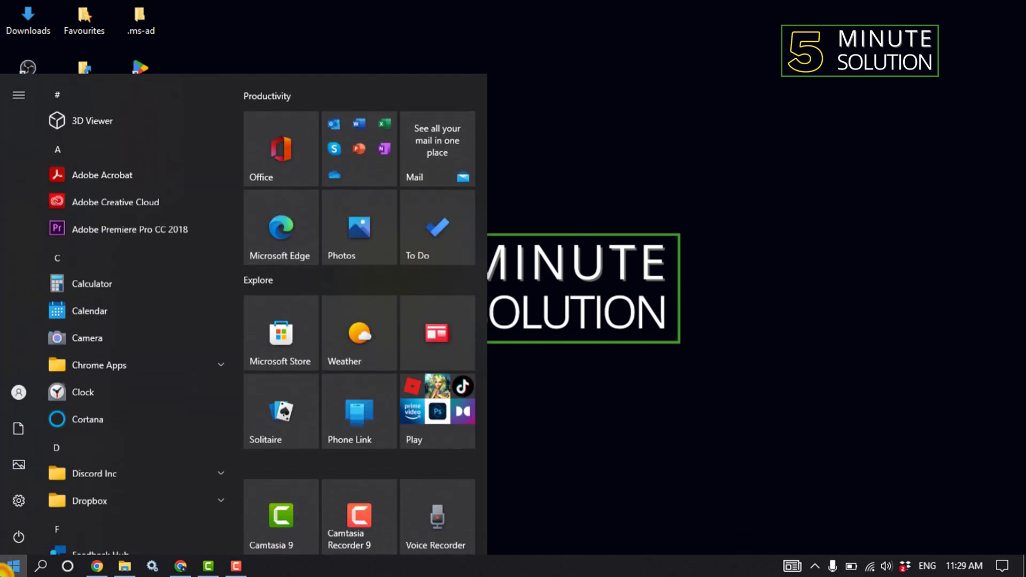
Reopen the Start menu and view the Power options, then dismiss them without restarting
click(737, 40)
key(super)
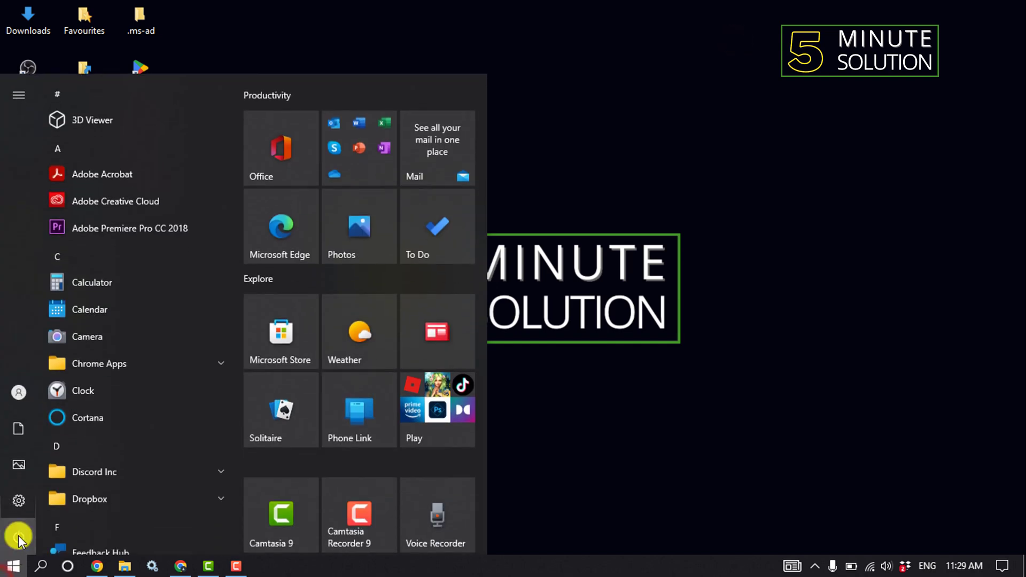
click(32, 543)
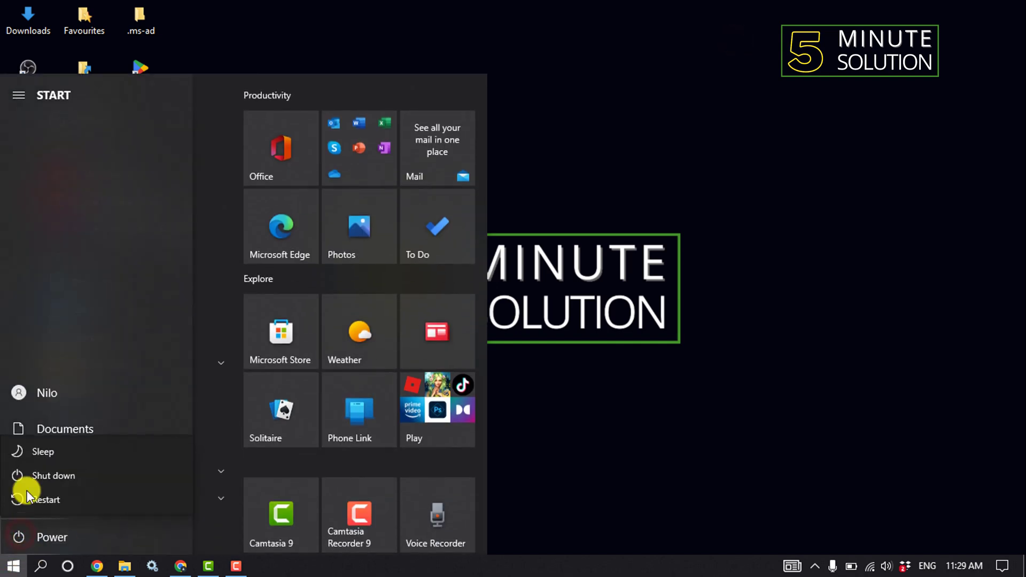
click(748, 214)
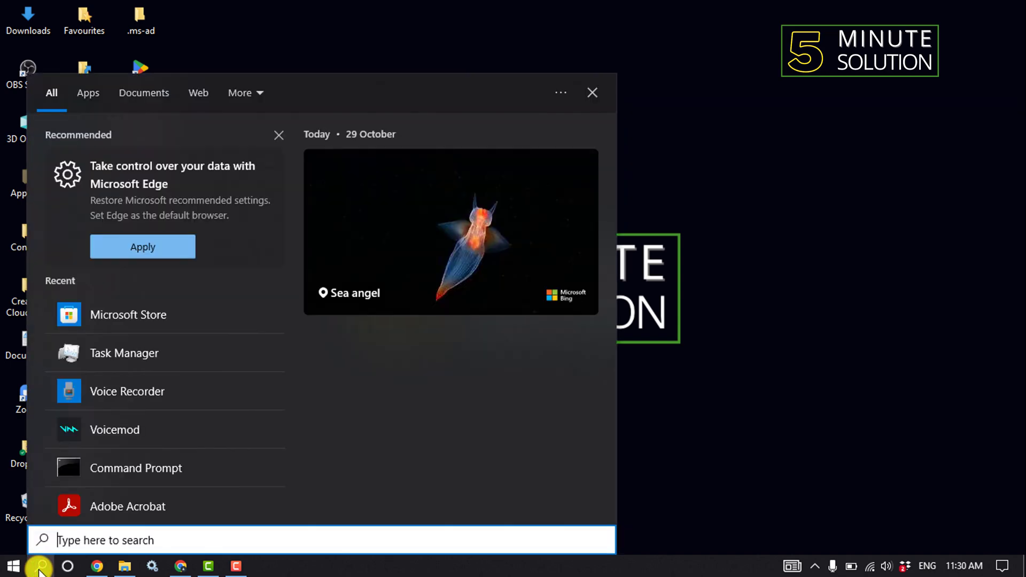
Search 'control' to open Control Panel and go to Network and Internet
text(control)
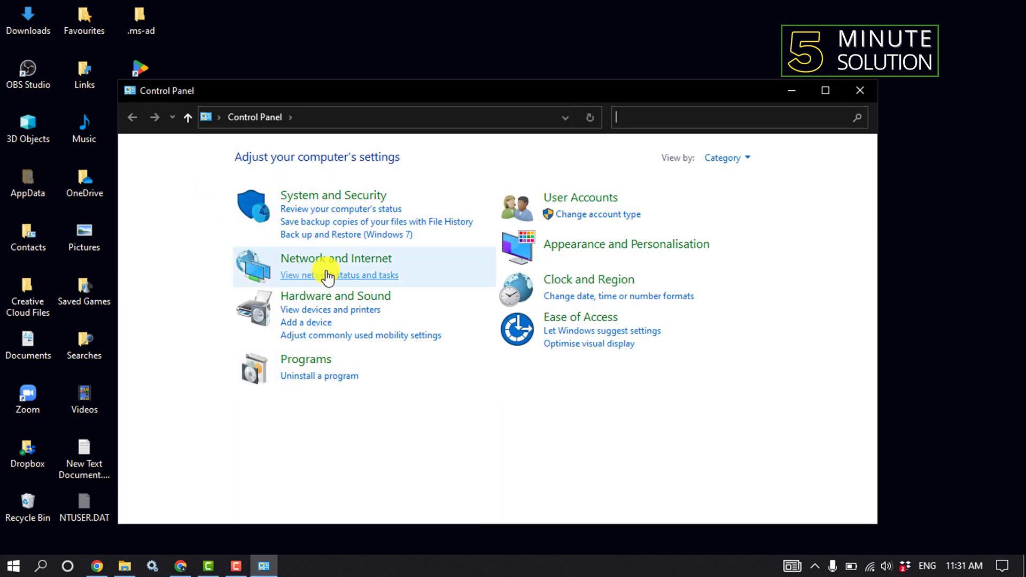
click(332, 263)
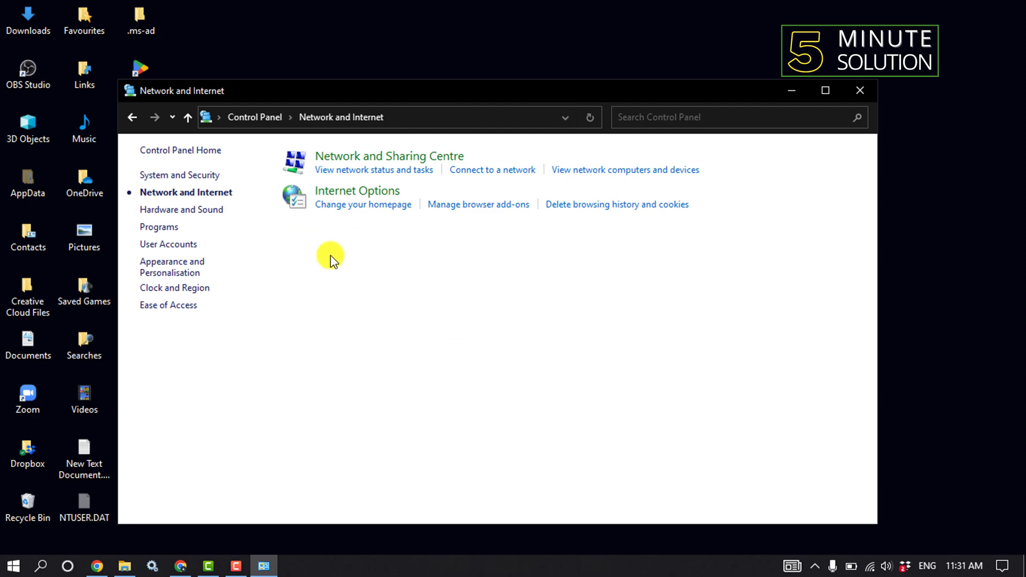
Uncheck Use TLS 1.3 (experimental) on the Advanced tab of Internet Options
click(387, 193)
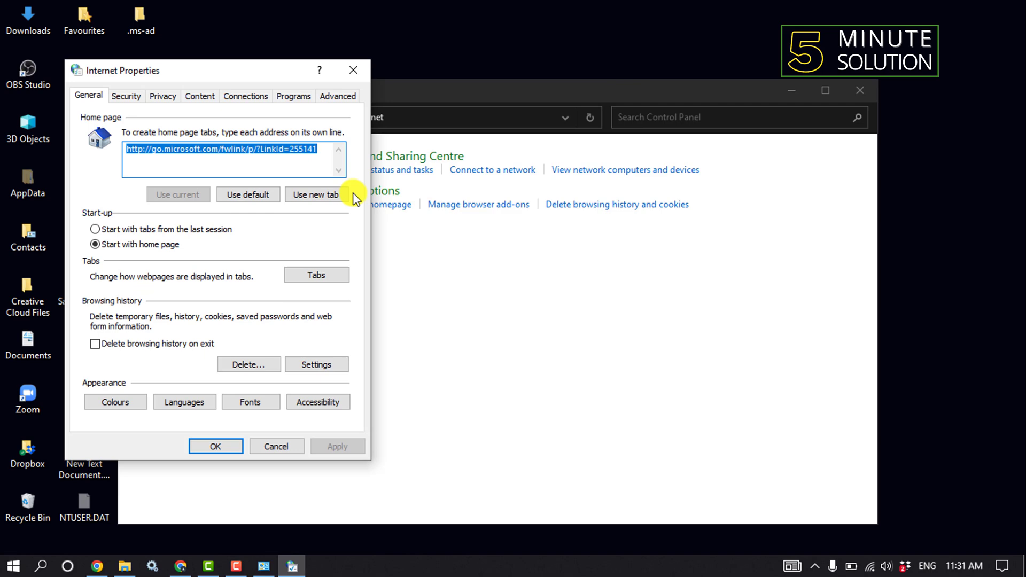
click(343, 97)
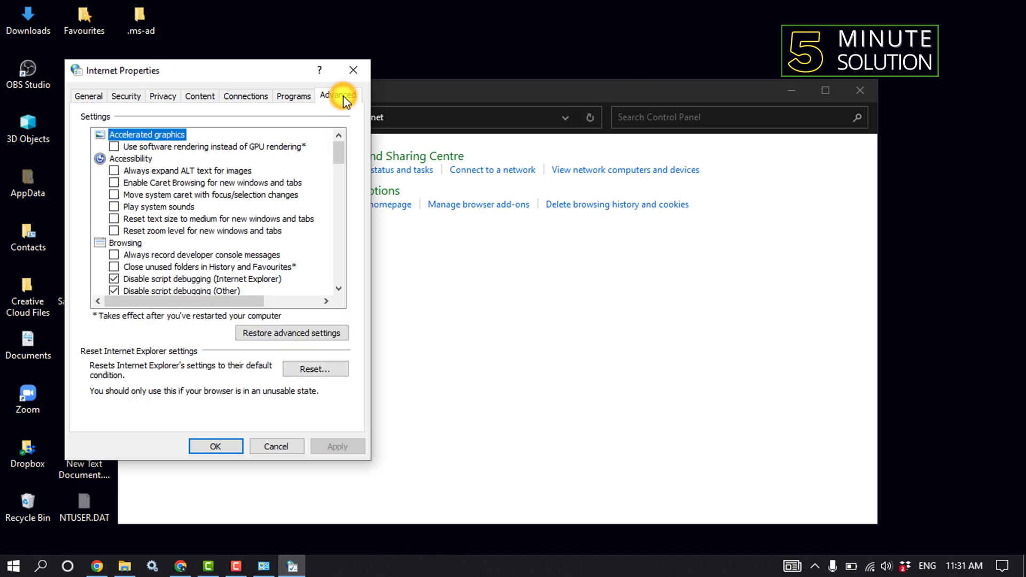
scroll(188, 240, down, 15)
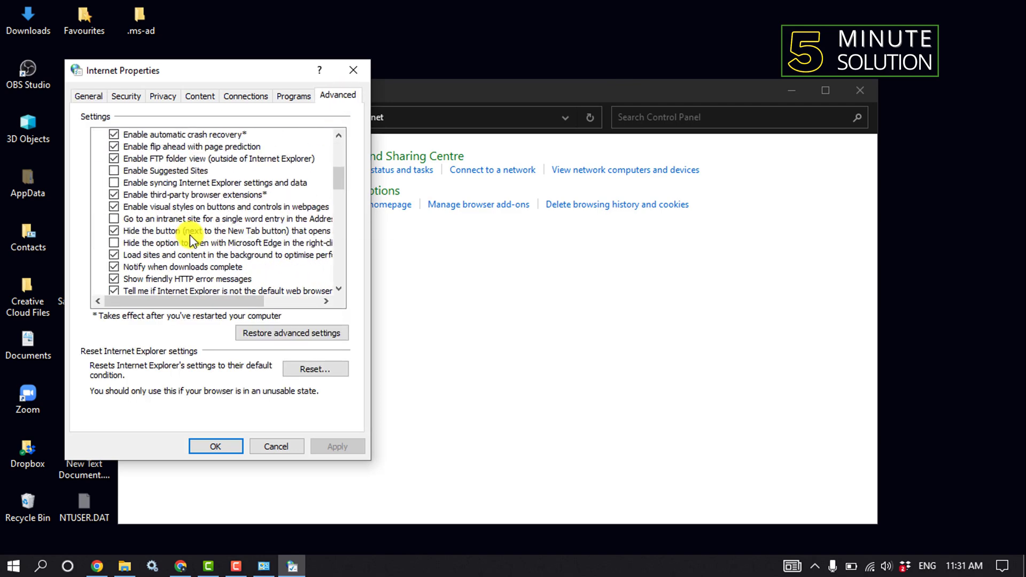
click(199, 241)
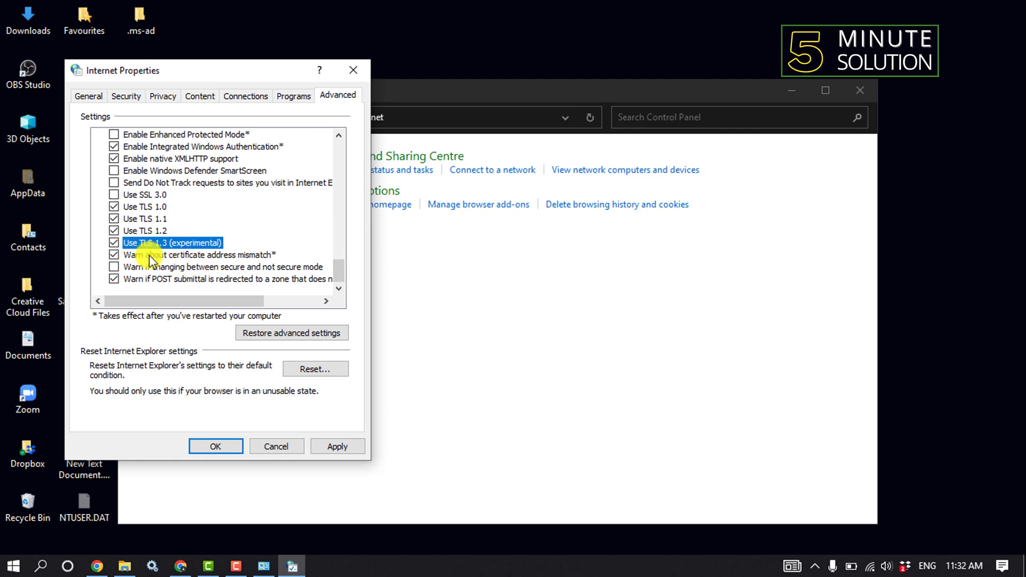
click(114, 243)
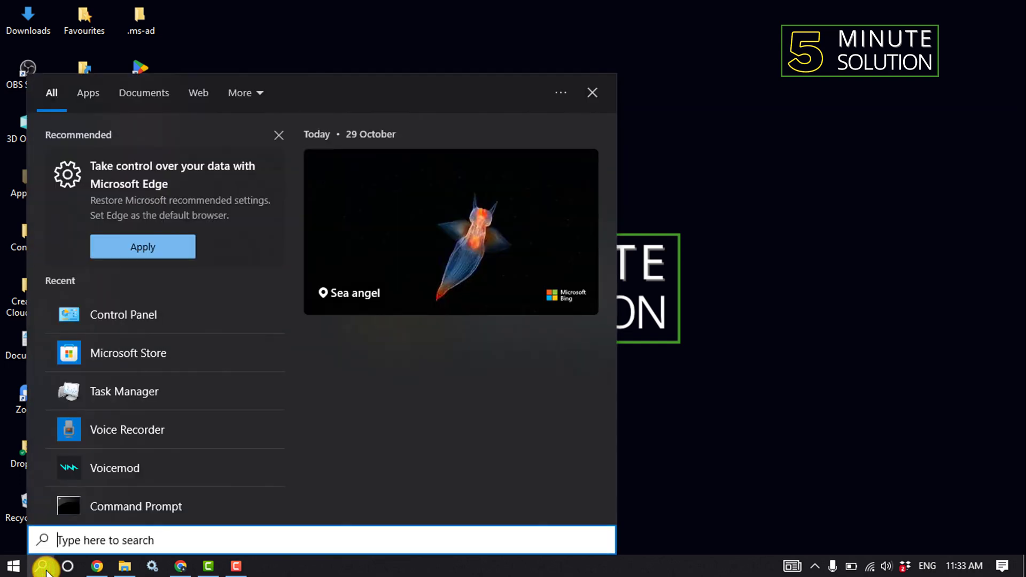
Search 'apps' to open Settings, then visit Apps > Default apps and Apps & features
text(ap)
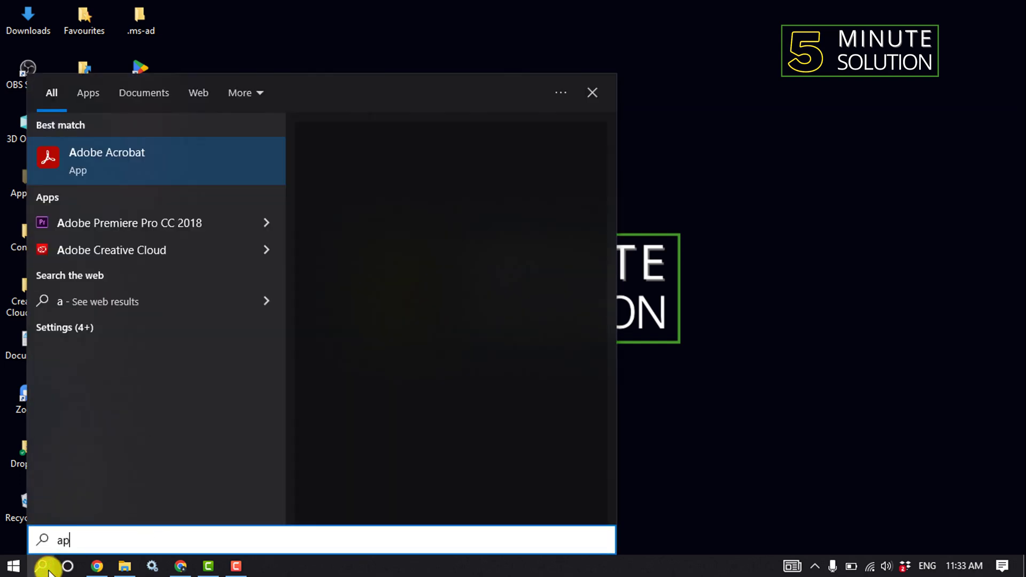
text(ps)
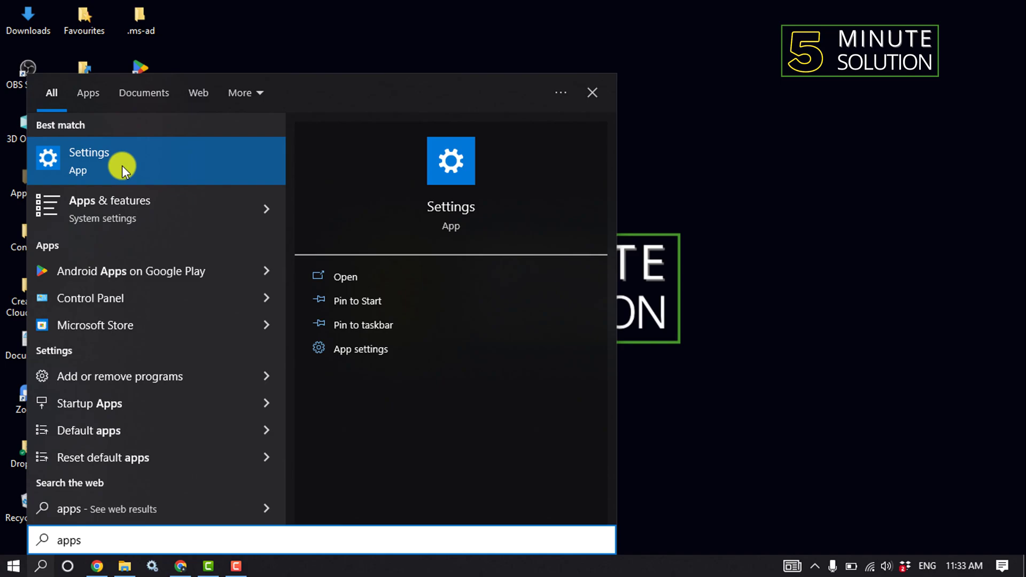
click(123, 165)
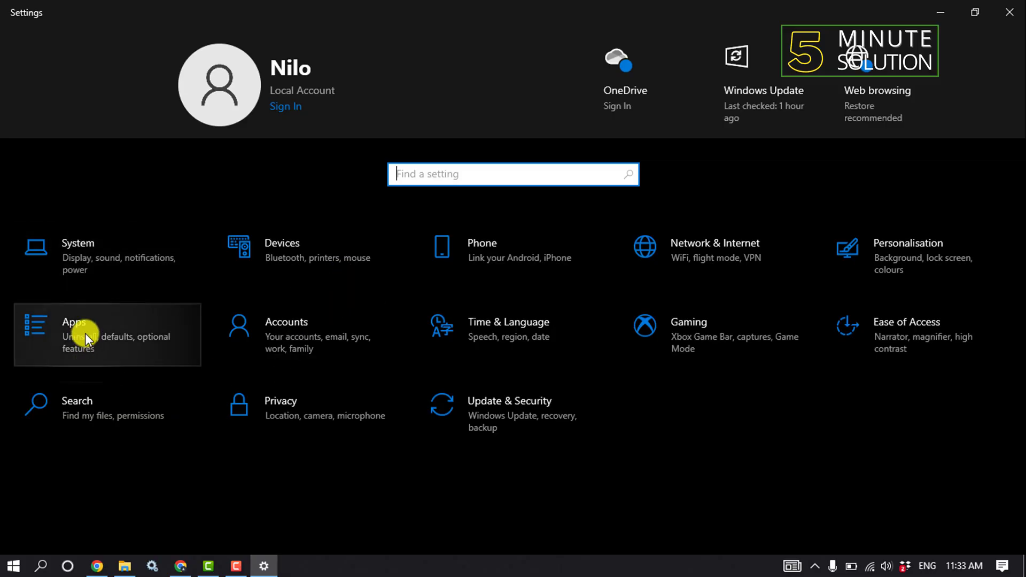
click(85, 334)
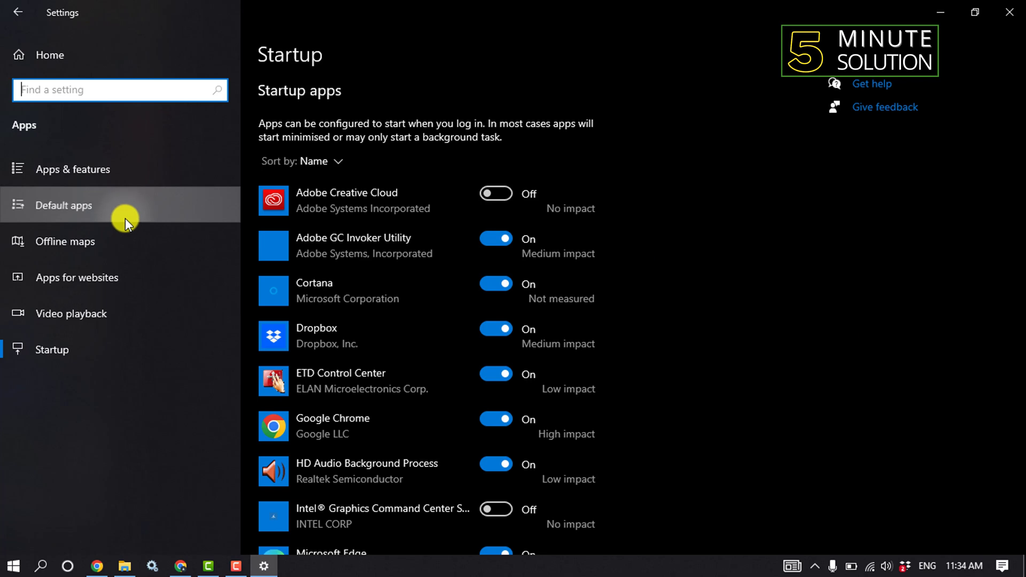
click(125, 218)
click(139, 171)
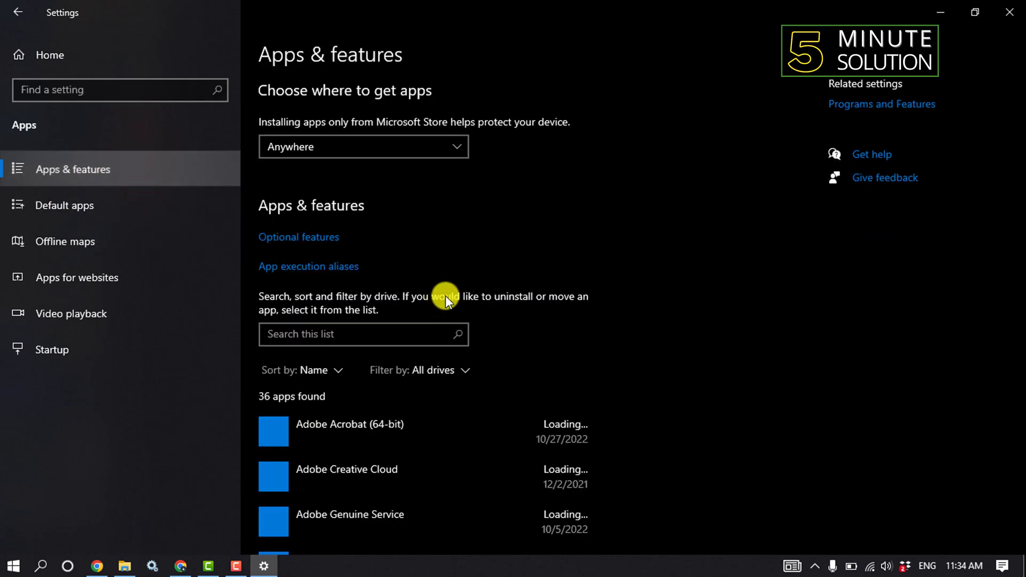
Scroll the installed apps list down to Microsoft Store and expand its entry
scroll(337, 465, down, 15)
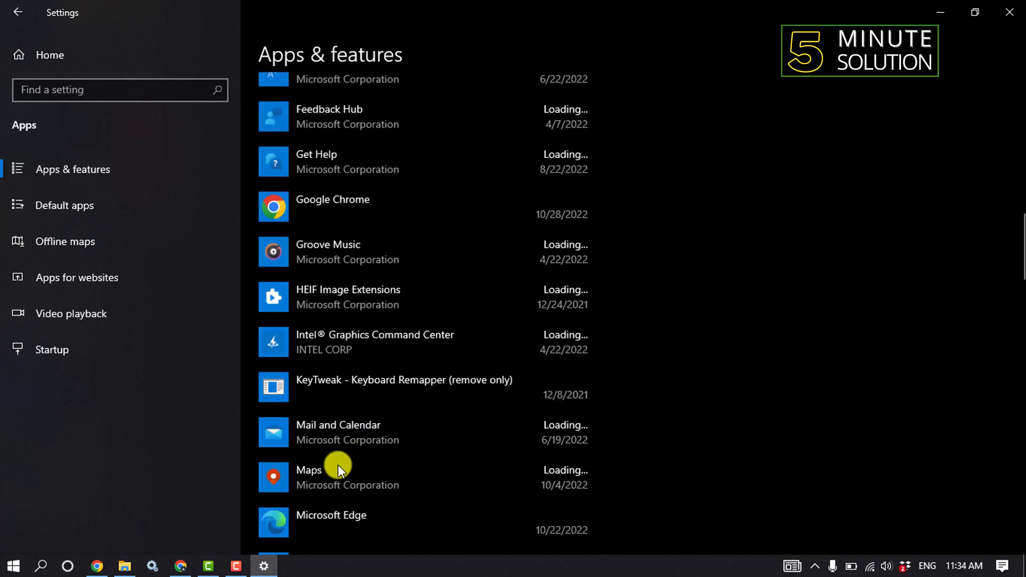
scroll(291, 445, up, 8)
scroll(356, 405, down, 6)
scroll(356, 404, down, 8)
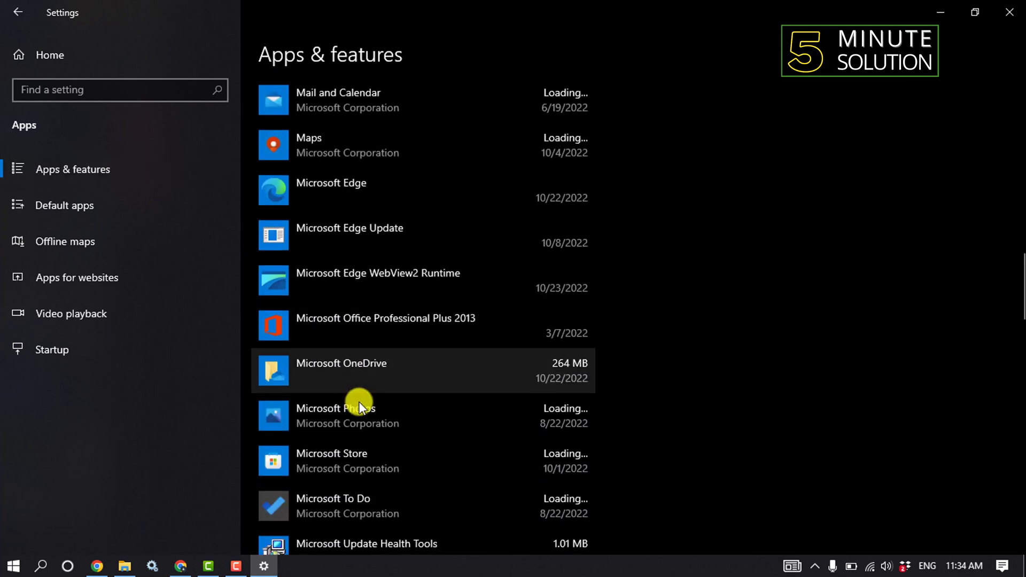
scroll(406, 404, down, 3)
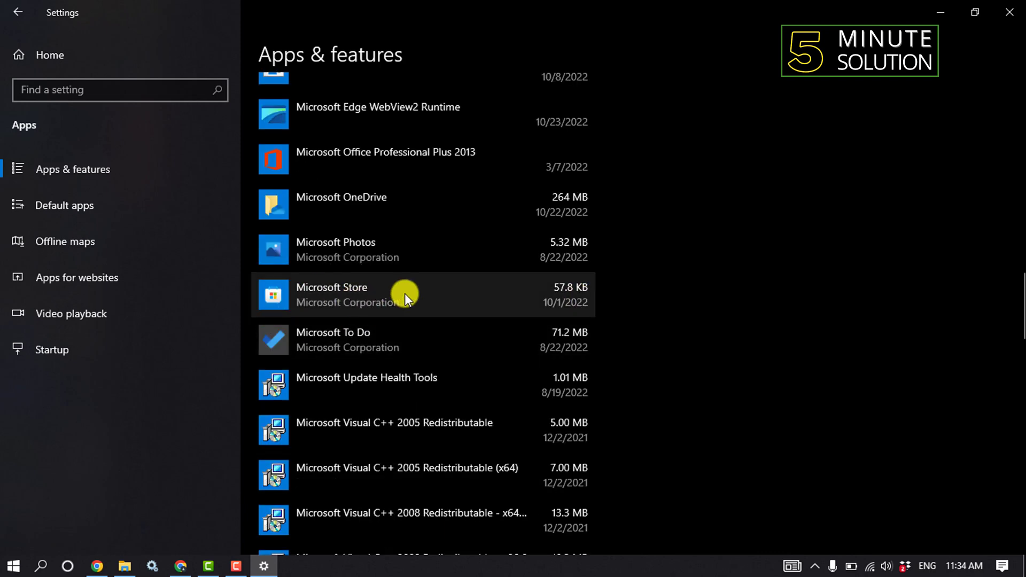
click(380, 294)
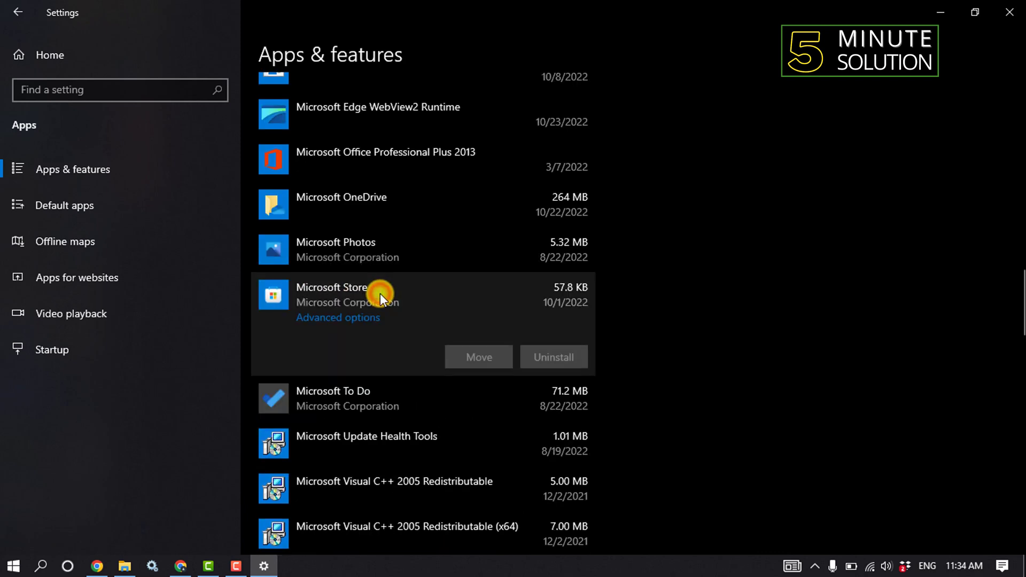
Open Microsoft Store's Advanced options and run Repair in the Reset section
click(349, 319)
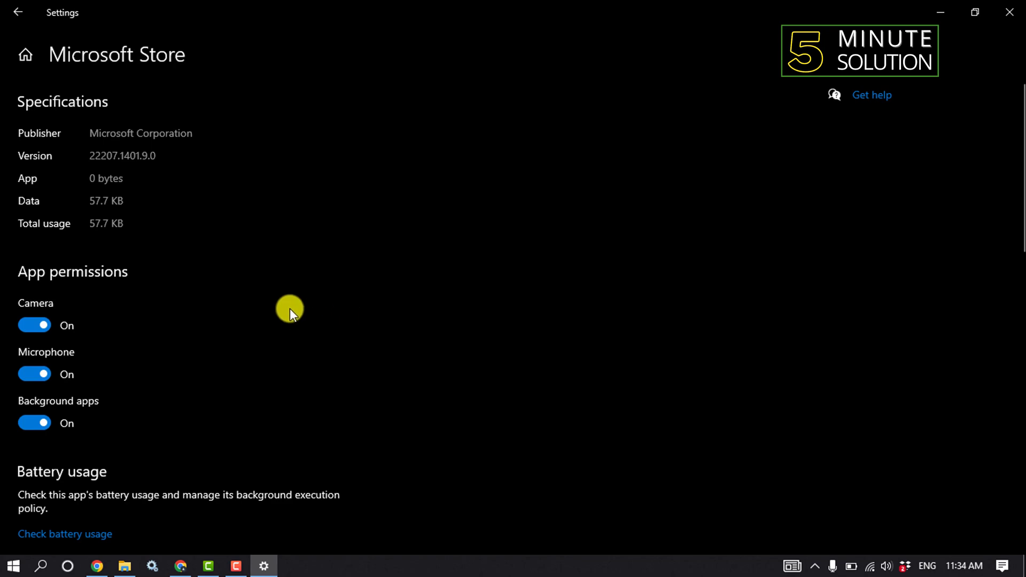
scroll(289, 307, down, 10)
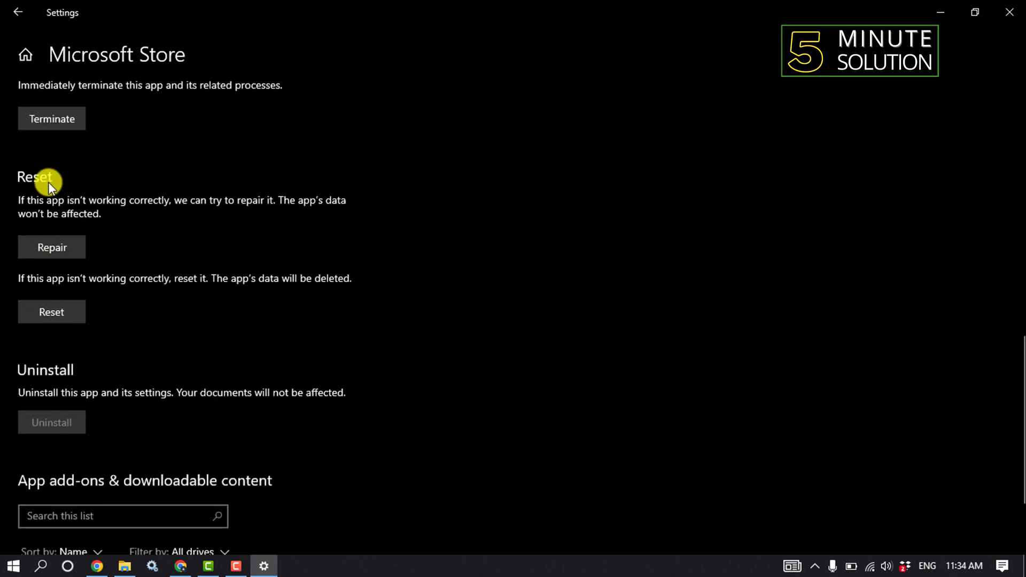
click(62, 246)
click(176, 287)
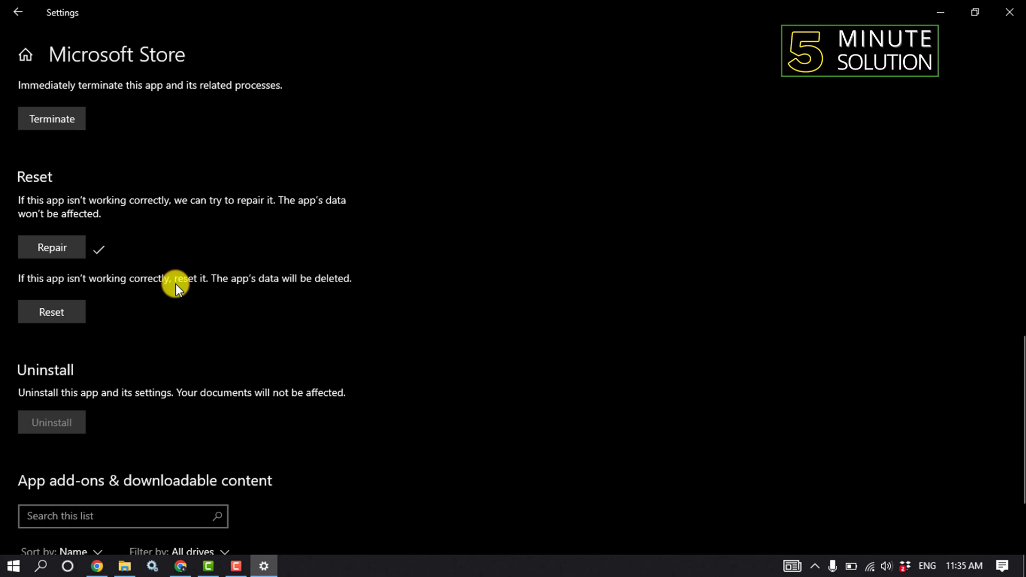